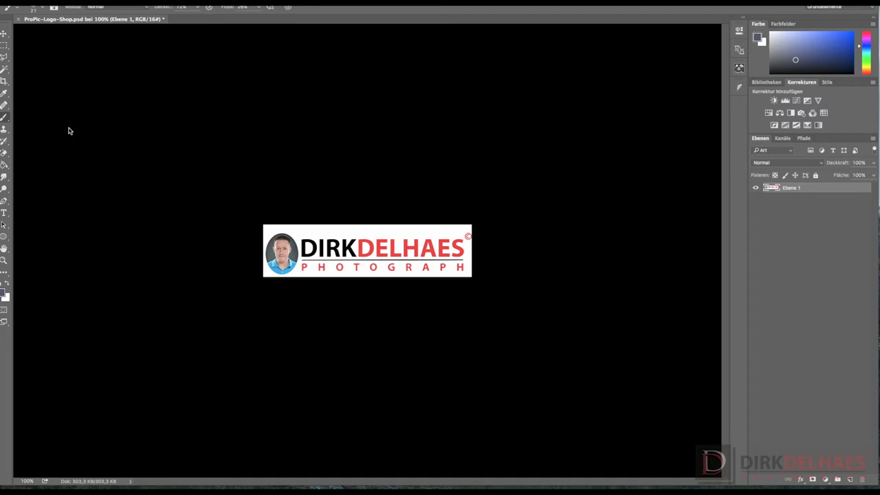
- Choose the 26 px brush tip from the Brush Preset Picker
click(42, 11)
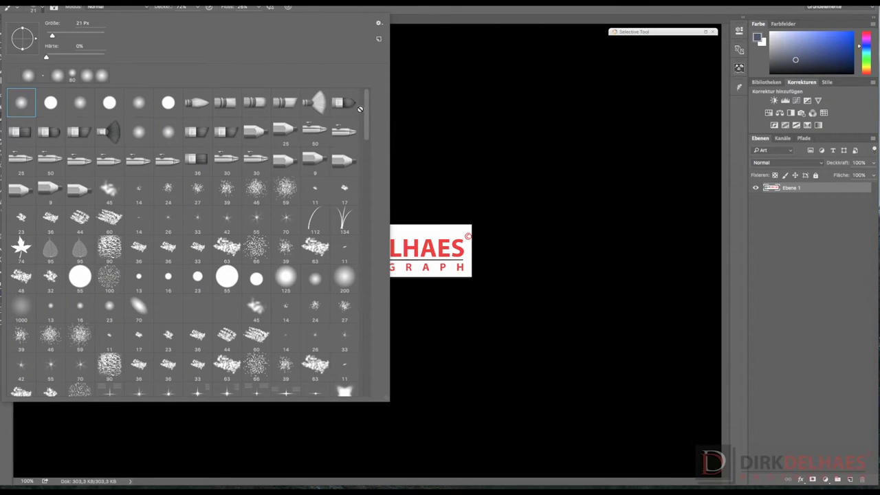
scroll(367, 114, down, 2)
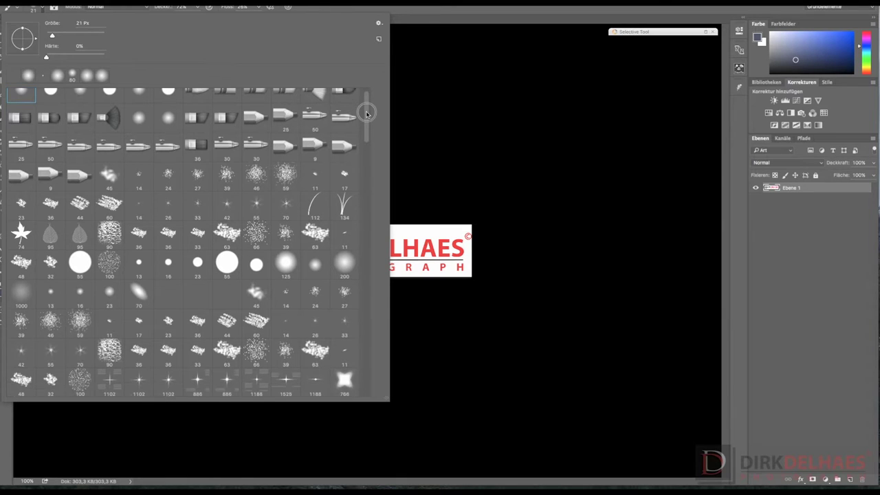
click(169, 205)
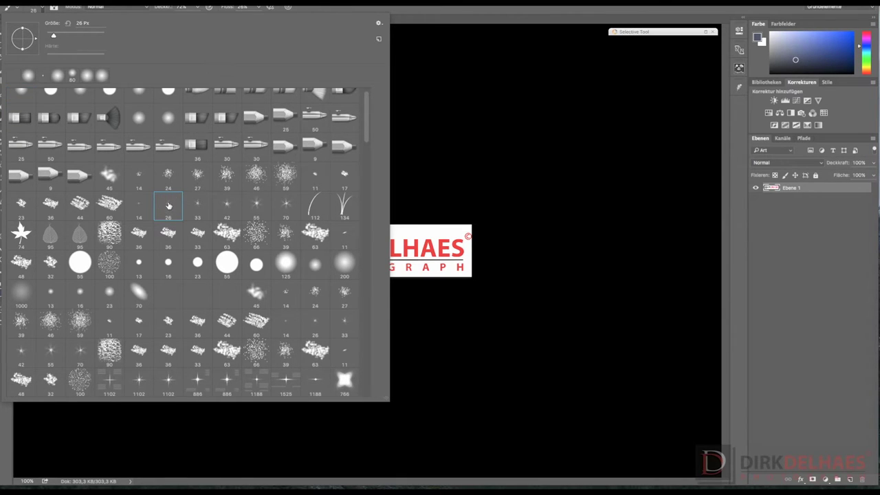
double_click(169, 206)
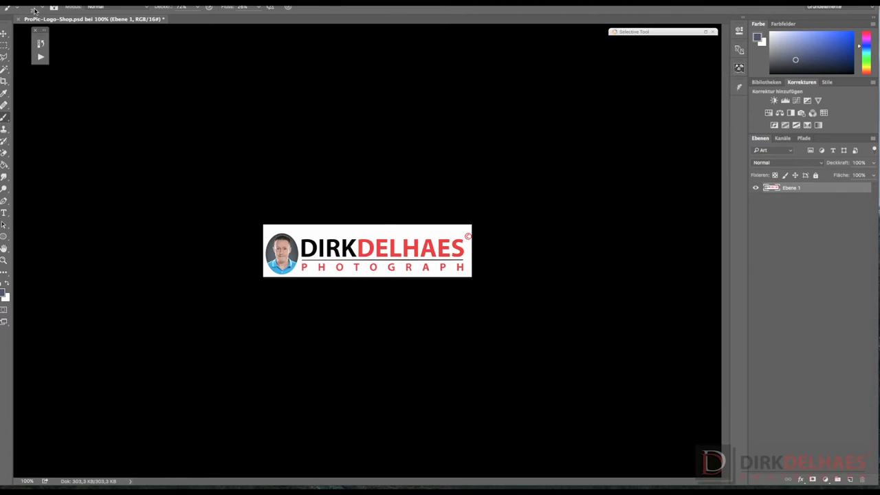
click(33, 9)
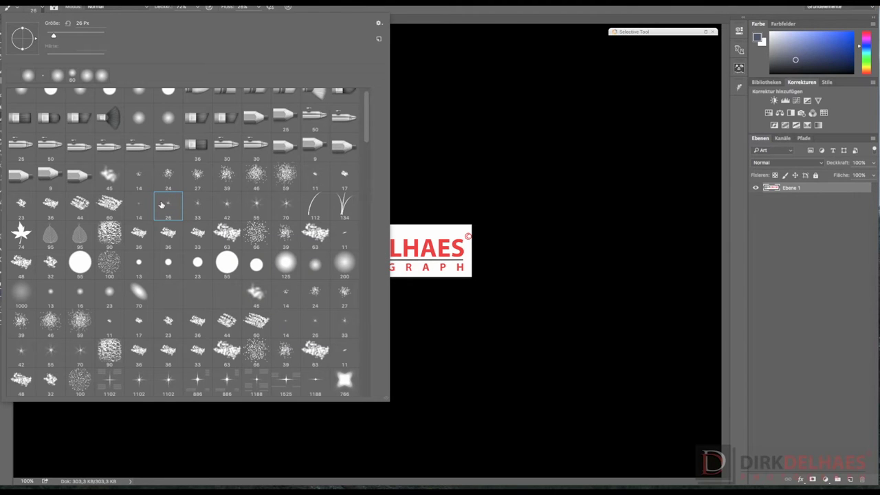
double_click(160, 205)
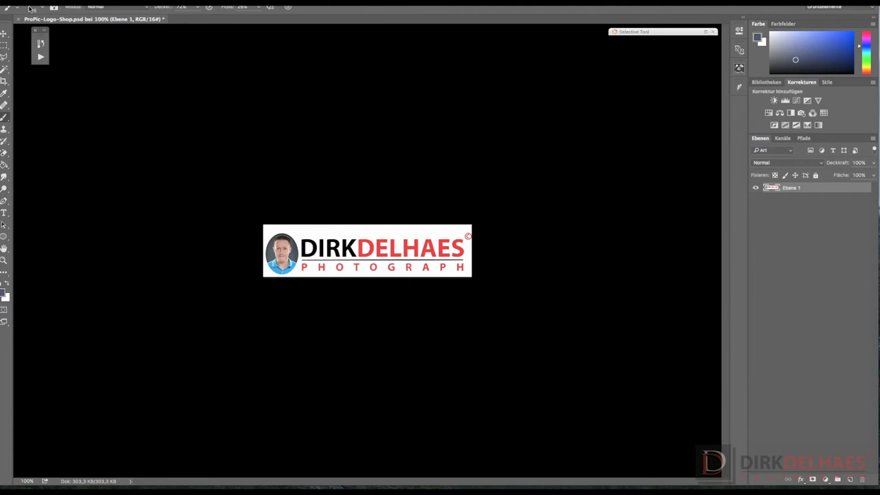
click(32, 10)
- Scroll to the ROCKS label brushes, try its R, O, C, K letters, and settle on the 178 px O
drag(367, 127, 368, 174)
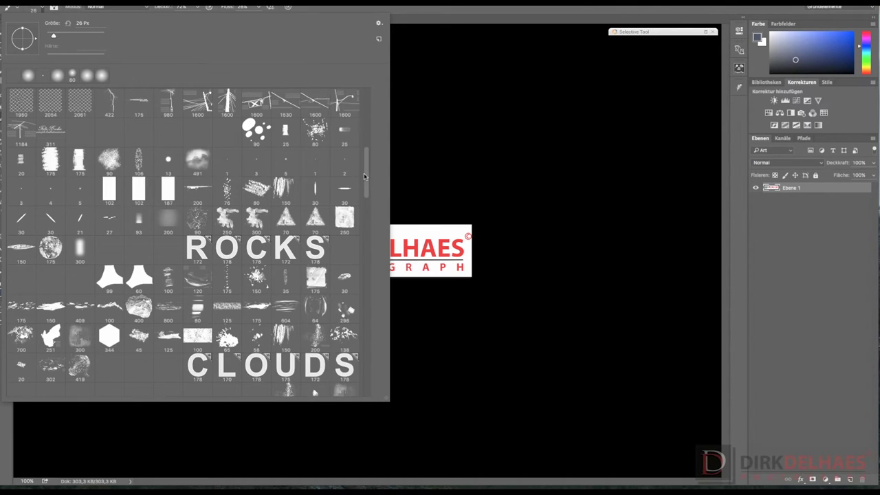
drag(367, 175, 368, 192)
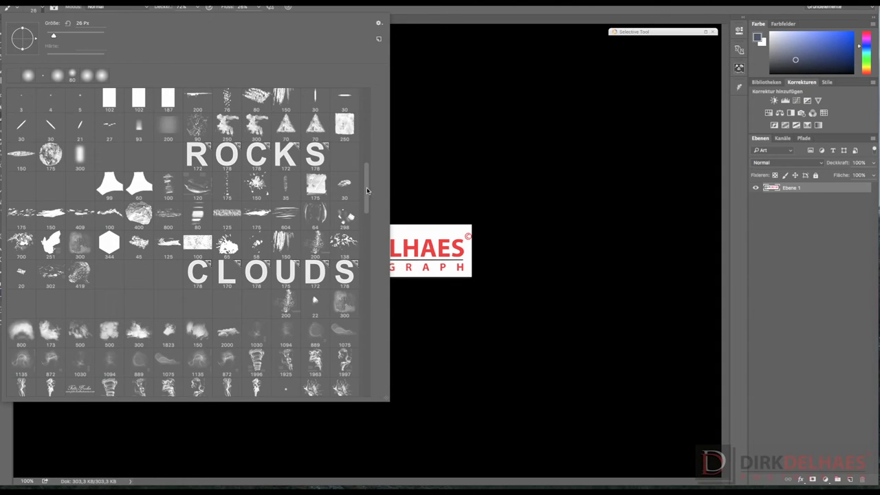
click(202, 157)
click(227, 161)
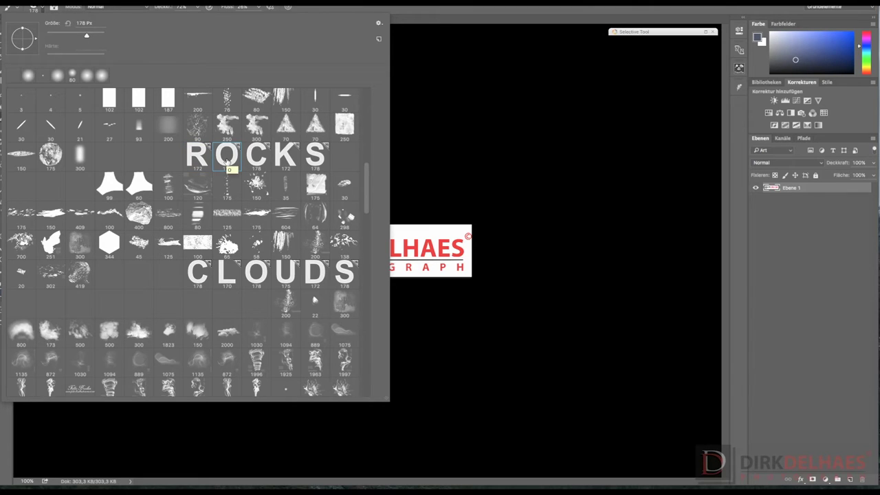
click(265, 162)
click(275, 158)
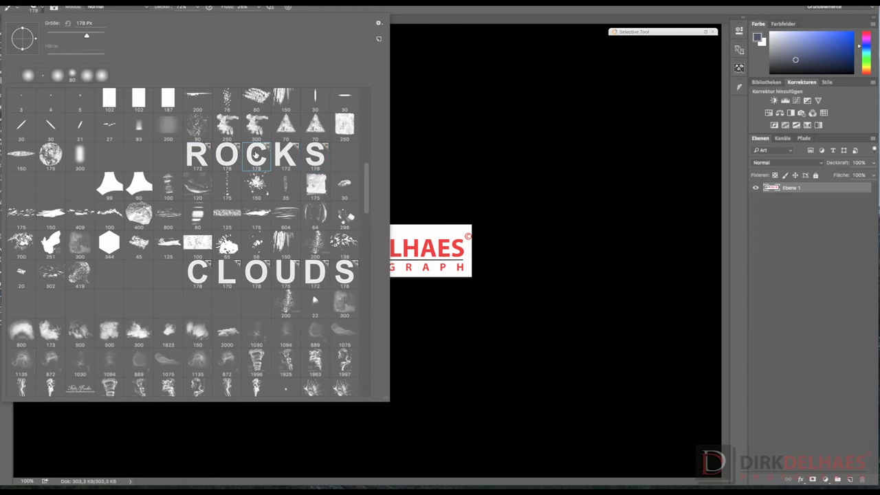
click(230, 156)
click(377, 25)
- Load Brushholder_Platzhalter.abr from the desktop via the picker's Pinsel laden... option
click(378, 25)
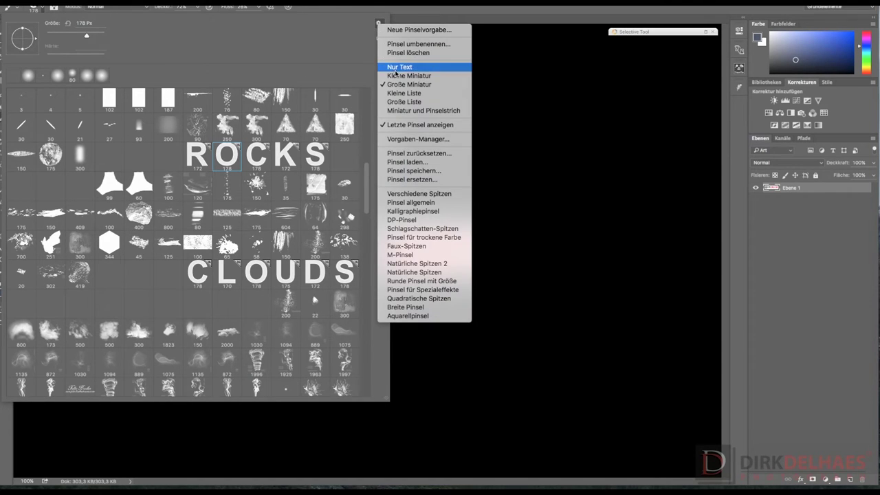
click(401, 165)
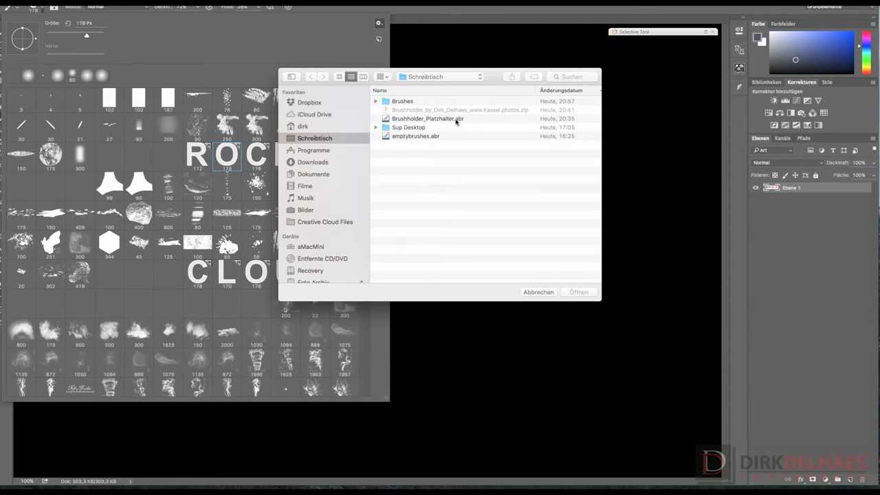
click(451, 120)
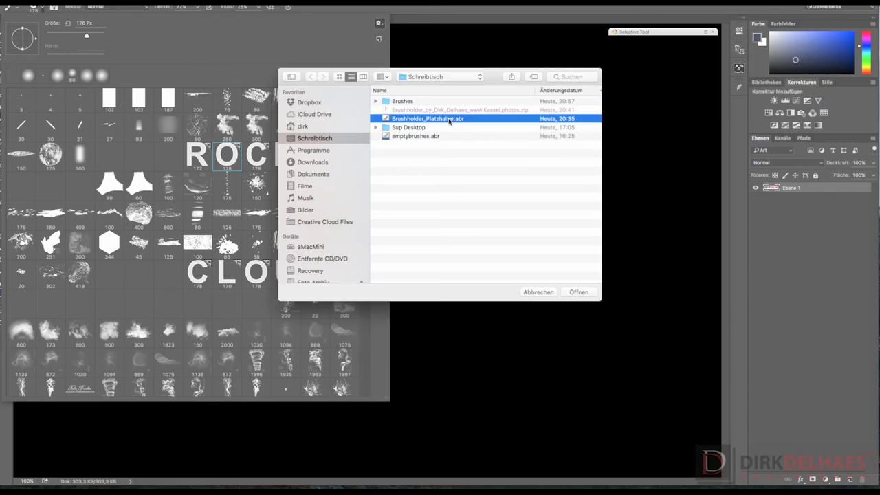
click(409, 137)
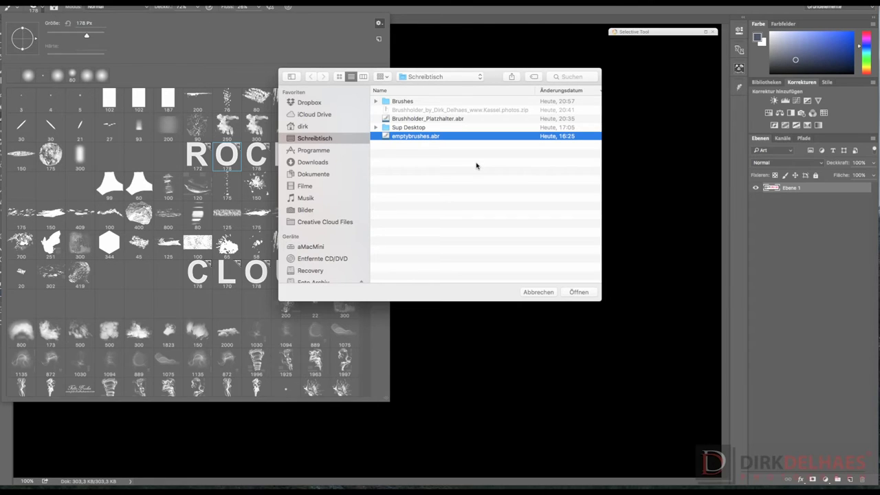
click(403, 120)
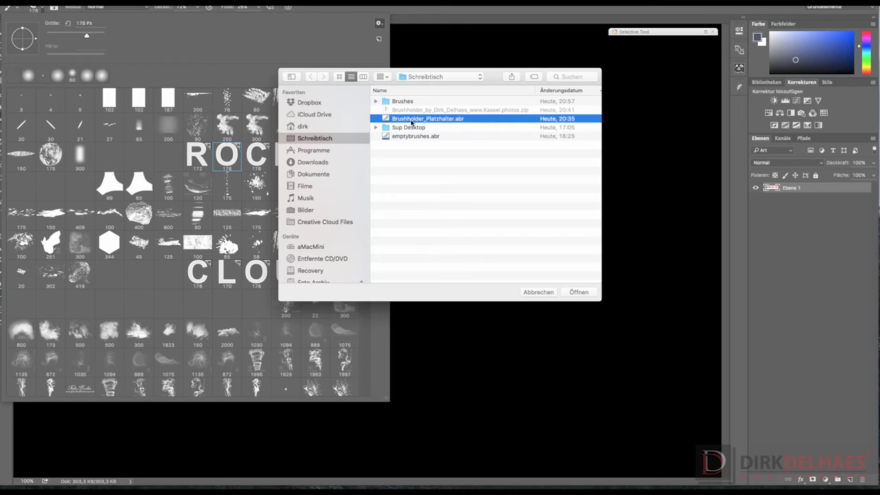
double_click(411, 120)
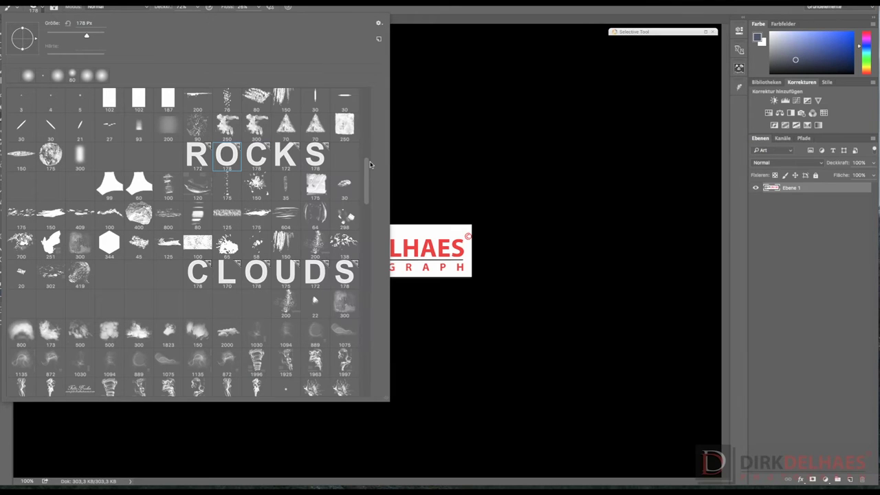
- Scroll to the duplicate ROCKS label brushes, then open the brush Preset Manager from the gear menu
drag(368, 171, 367, 366)
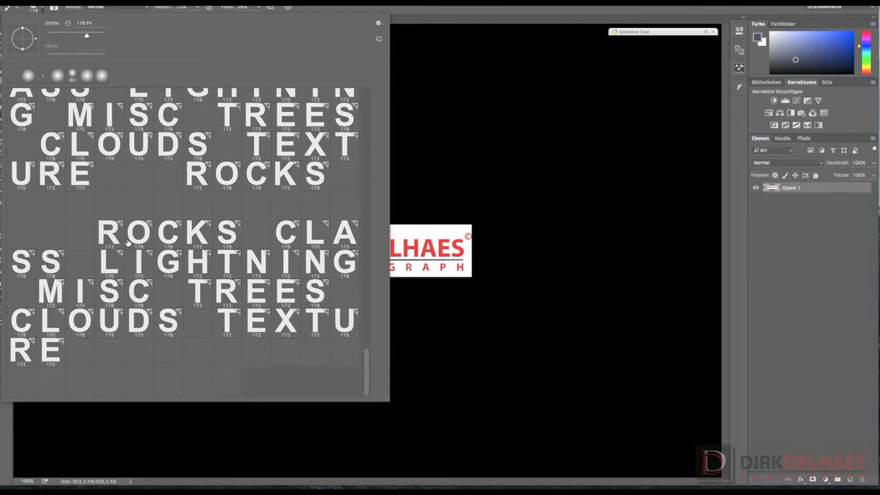
mouse_move(369, 365)
mouse_down()
mouse_move(365, 349)
mouse_move(365, 360)
mouse_up()
click(164, 234)
click(132, 231)
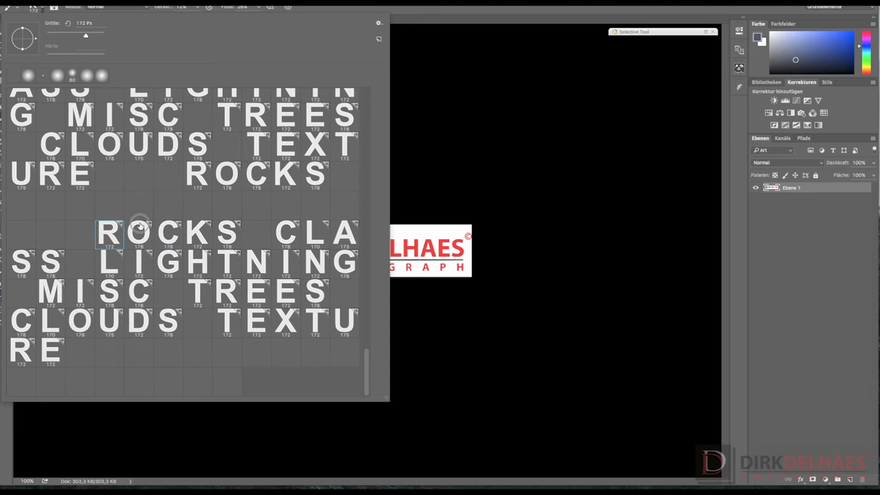
click(168, 205)
click(379, 24)
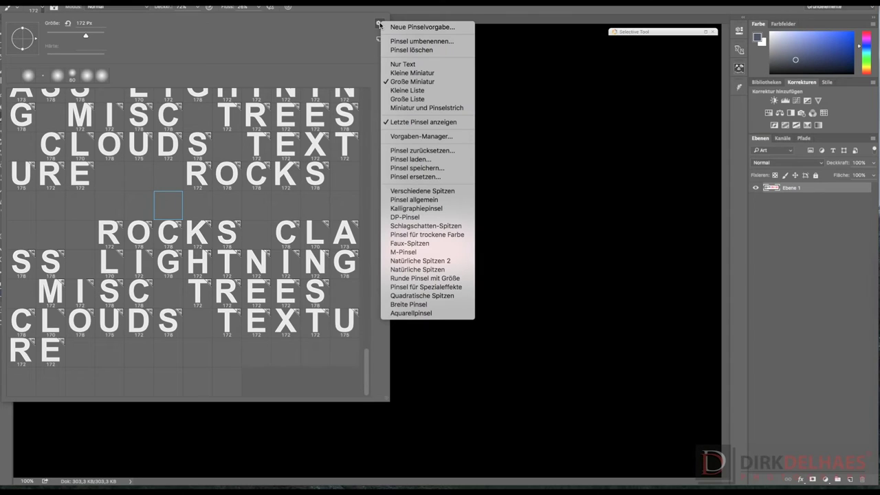
click(412, 137)
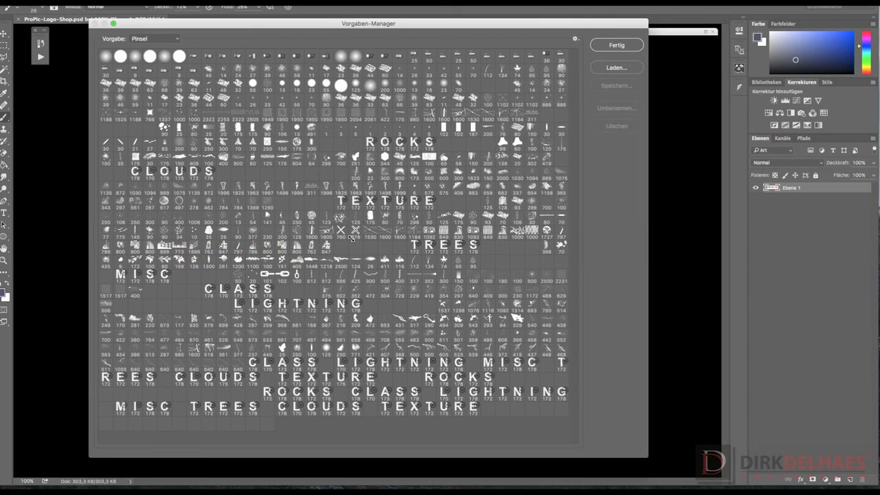
- Drag a preset near the CLOUDS label to a new position in the Preset Manager grid
click(266, 175)
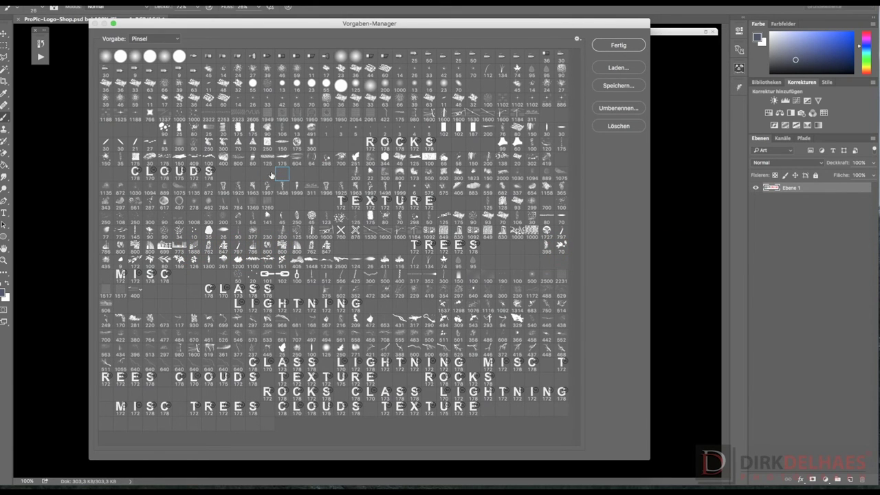
drag(266, 175, 233, 175)
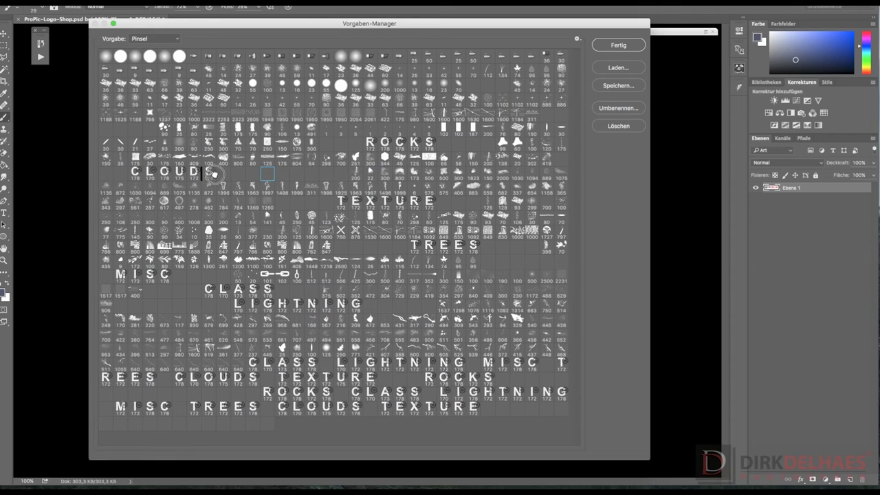
drag(232, 175, 233, 176)
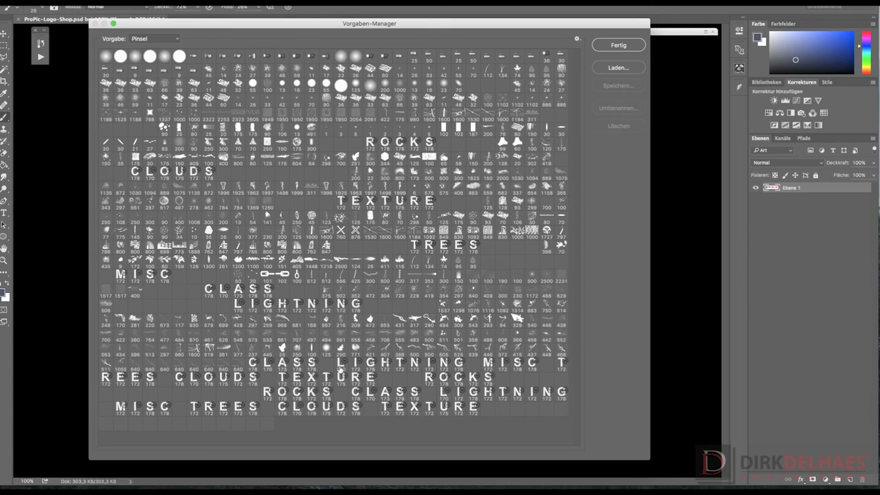
- Move the duplicate TEXTURE letters, then select from CLASS to the last preset and delete them
click(283, 377)
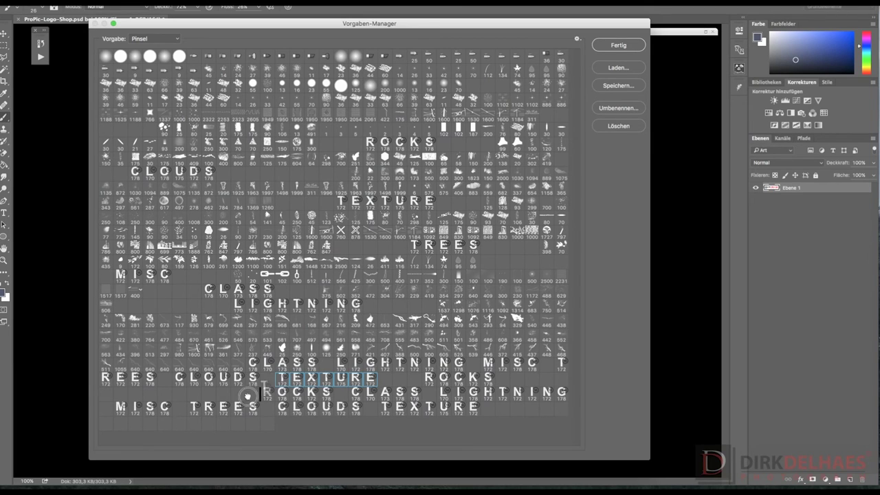
drag(200, 413, 194, 426)
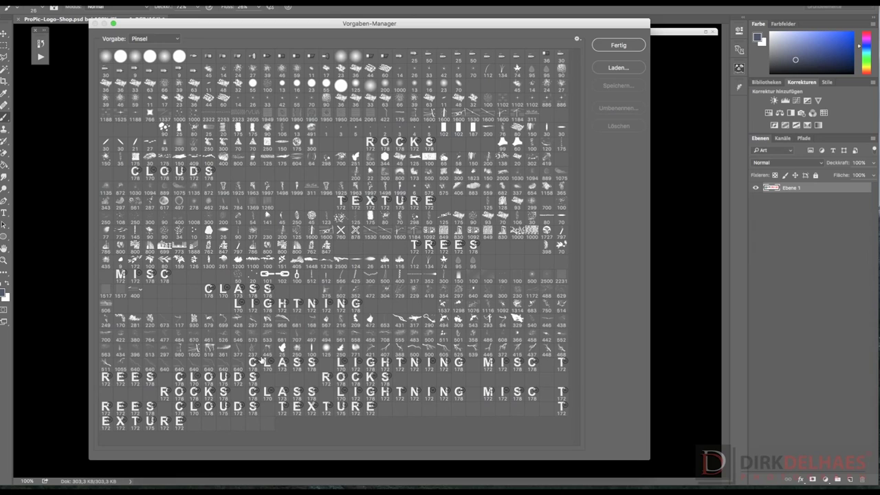
click(253, 363)
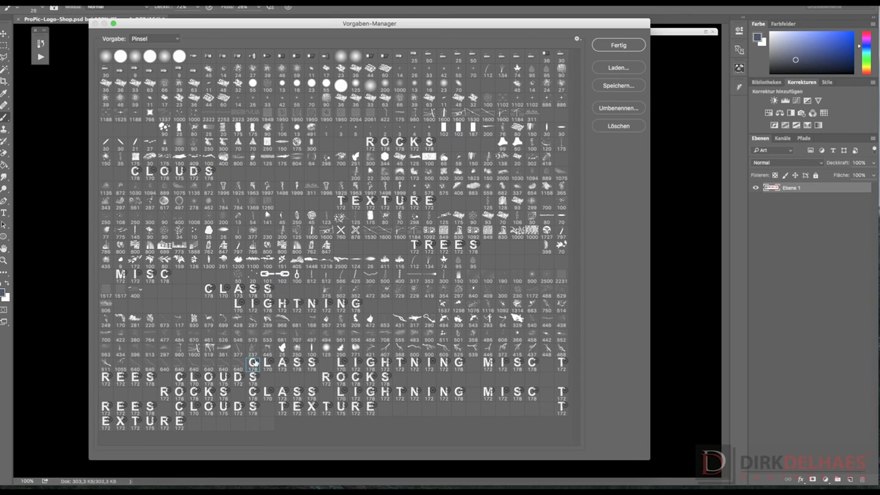
key(shift+Down)
key(shift+Down)
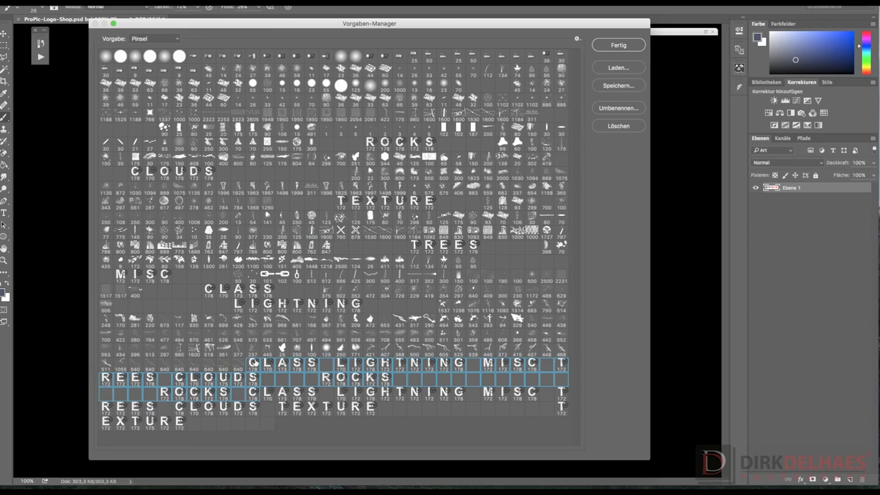
key(shift+Down)
key(shift+Down)
key(shift+Right)
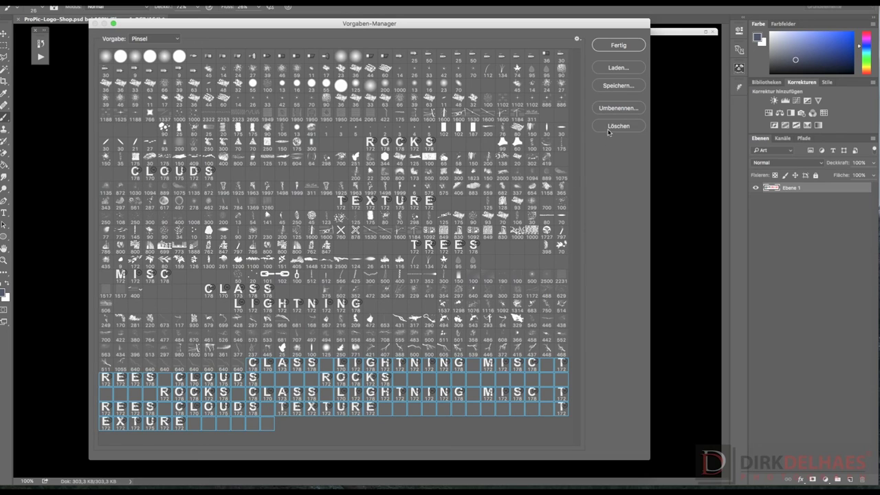
click(618, 125)
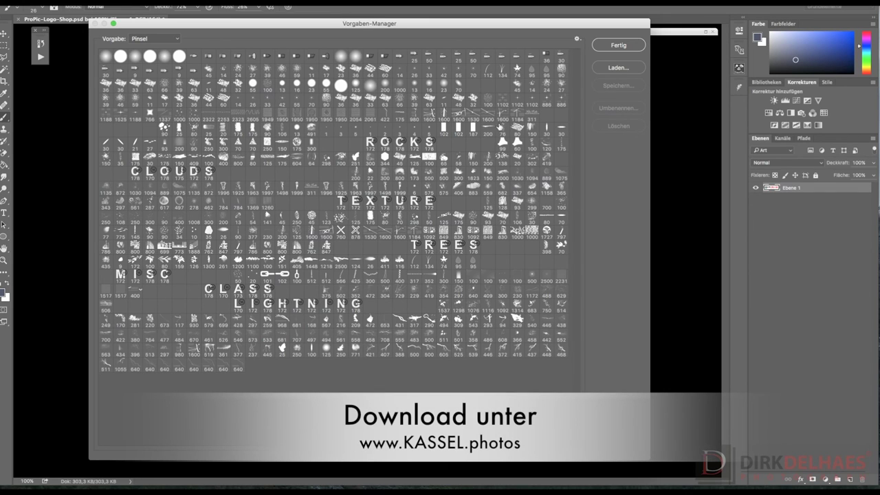
- Close the Preset Manager with Fertig and scroll the brush picker to review the cleaned set
click(609, 47)
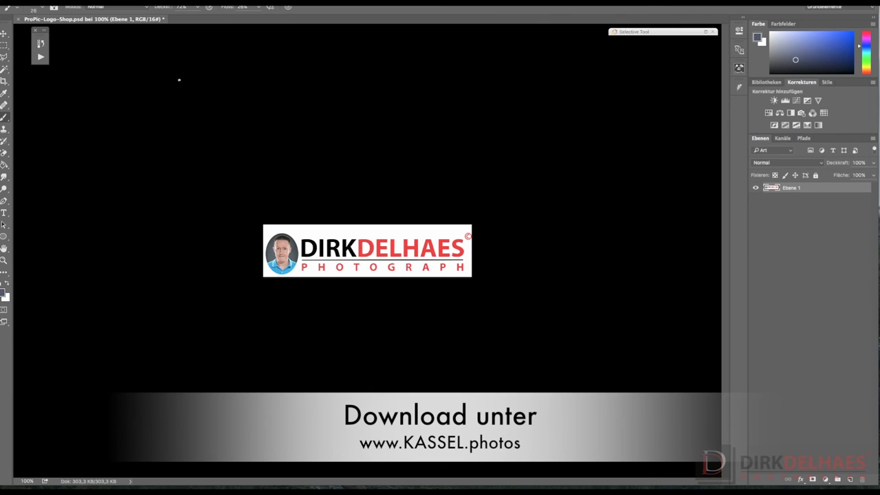
click(35, 10)
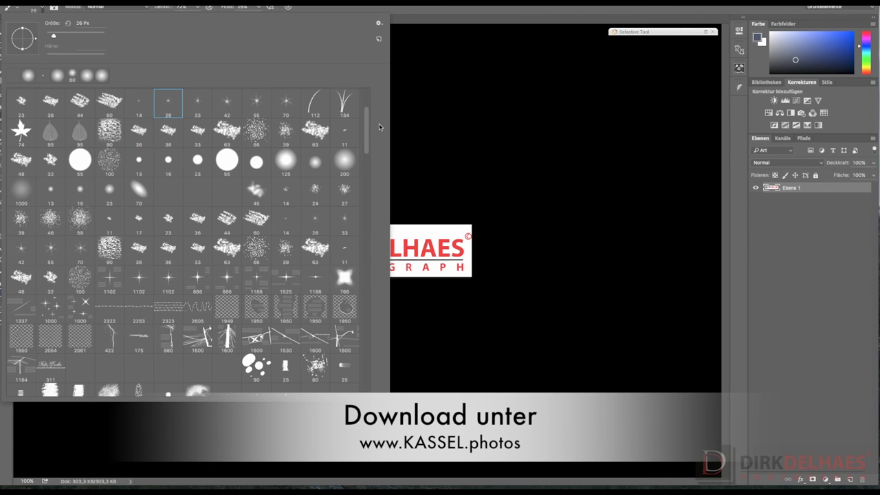
drag(367, 128, 365, 261)
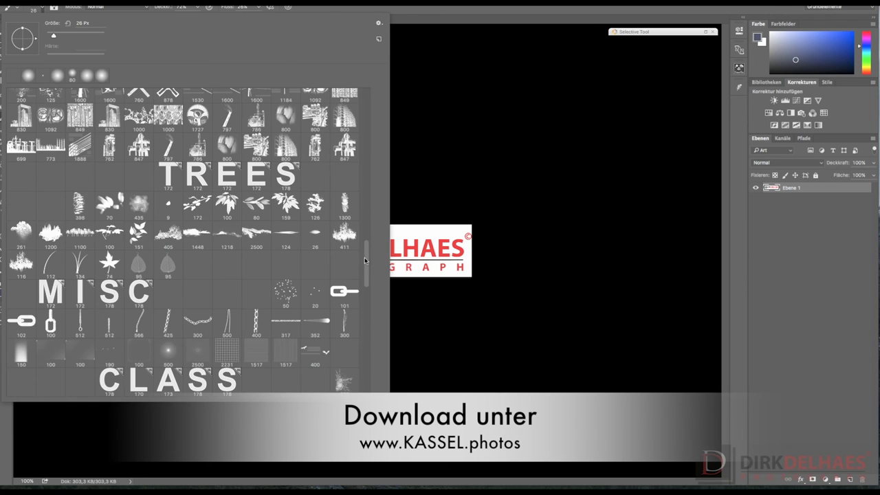
mouse_move(365, 260)
mouse_down()
mouse_move(371, 307)
mouse_move(367, 98)
mouse_up()
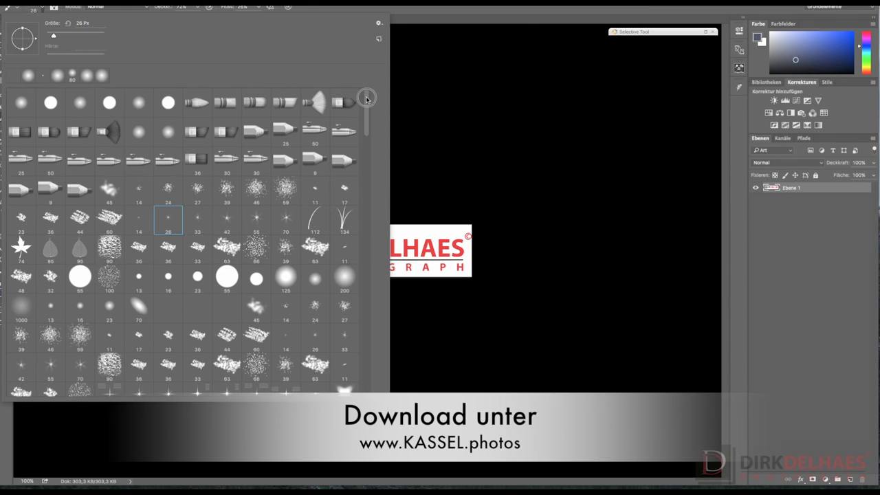